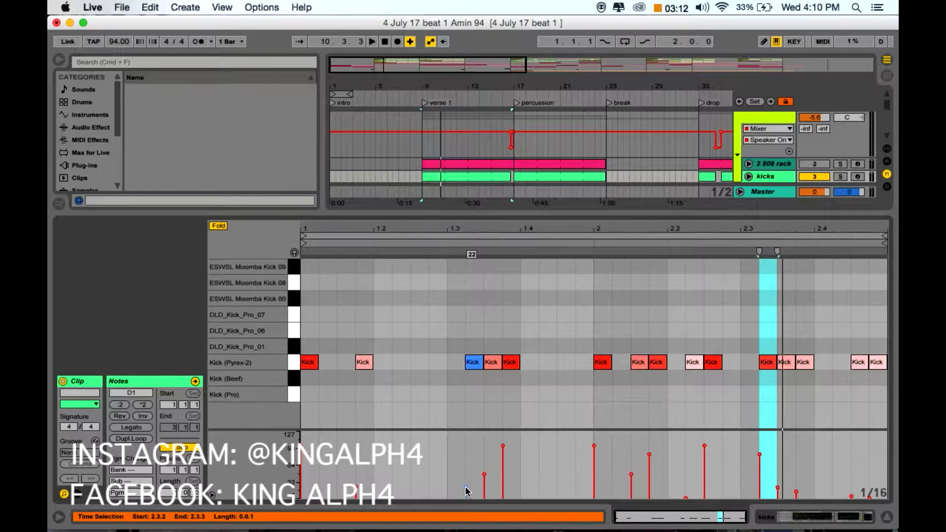
# - Set the velocity of the kick note at 1.3.2 to 16 and play the pattern back
pyautogui.press('space')
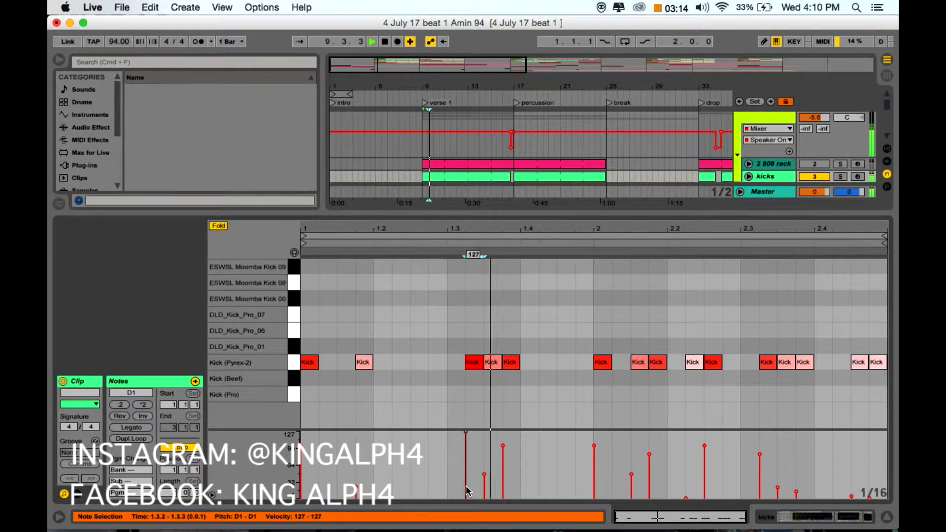
pyautogui.press('space')
pyautogui.moveTo(466, 487)
pyautogui.mouseDown()
pyautogui.moveTo(466, 516)
pyautogui.moveTo(467, 498)
pyautogui.mouseUp()
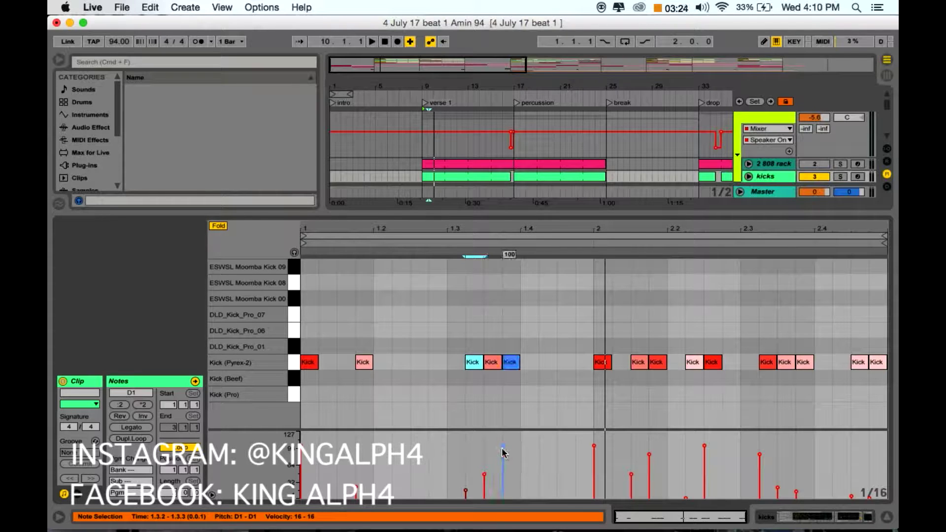
pyautogui.press('space')
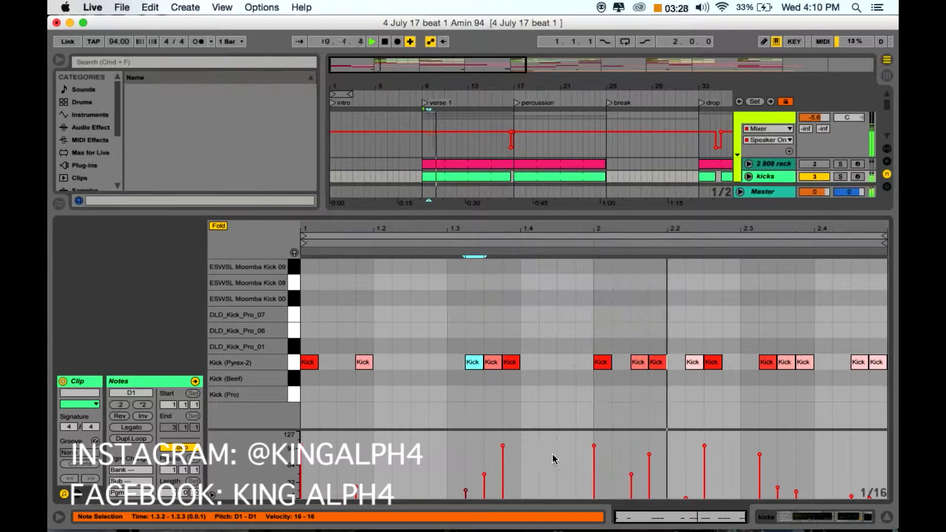
# - Deactivate the low-velocity kick notes from 1.1.4 onward and play the pattern without them
pyautogui.moveTo(343, 474); pyautogui.dragTo(887, 498)
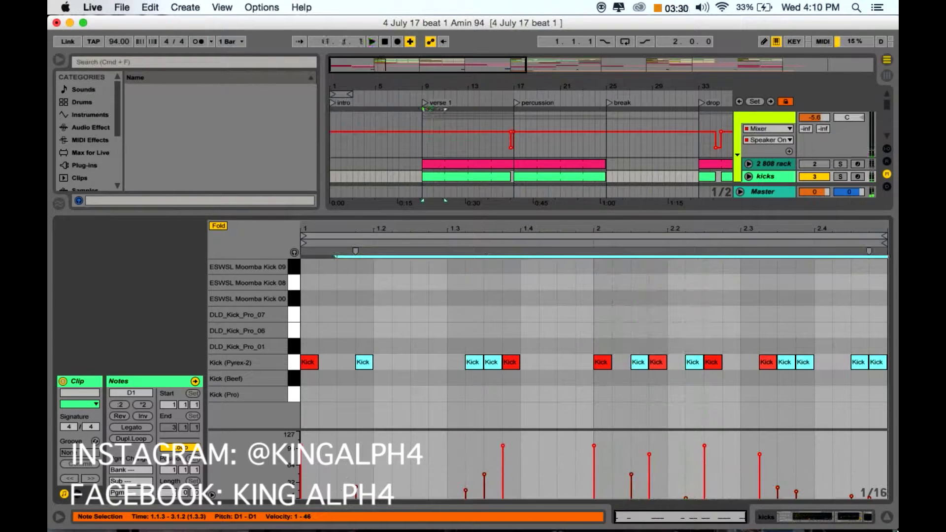
pyautogui.press('0')
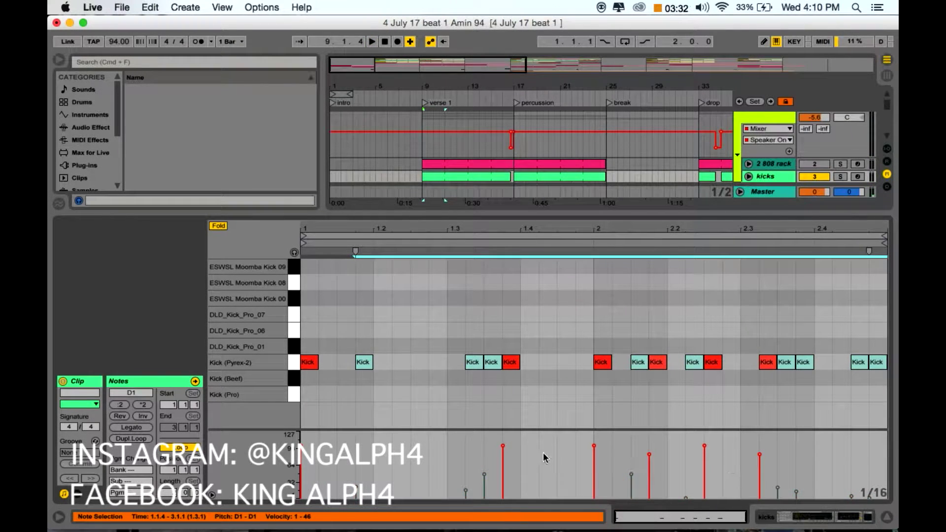
pyautogui.press('space')
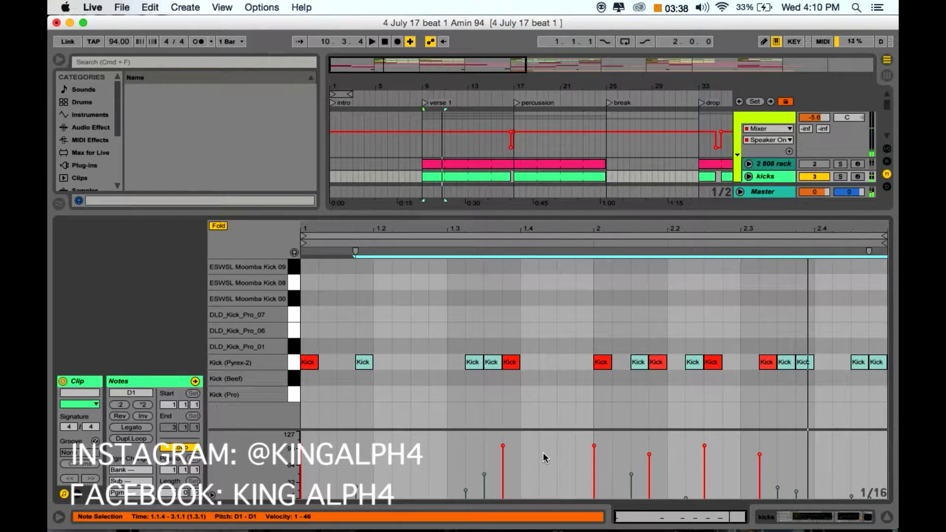
pyautogui.click(501, 409)
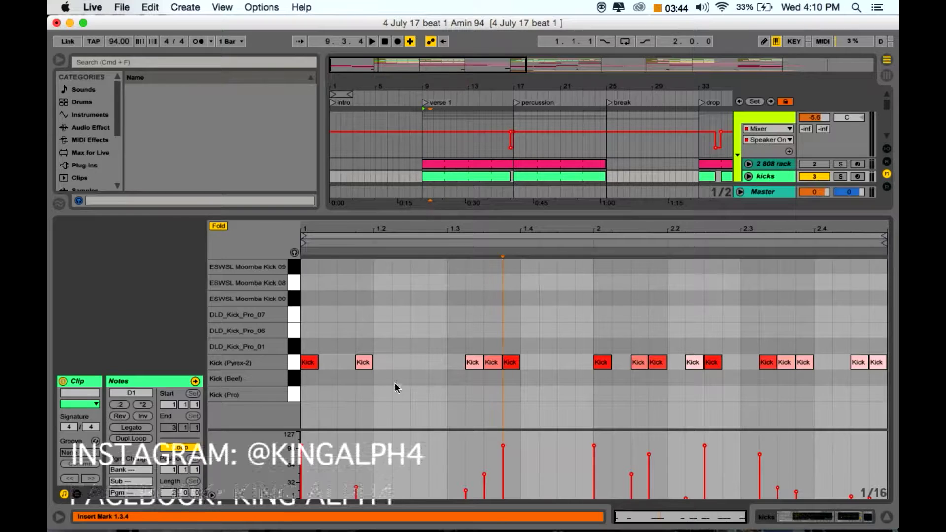
# - Examine how the low-velocity kick notes are placed around the accented kicks across the two-bar clip
pyautogui.click(352, 413)
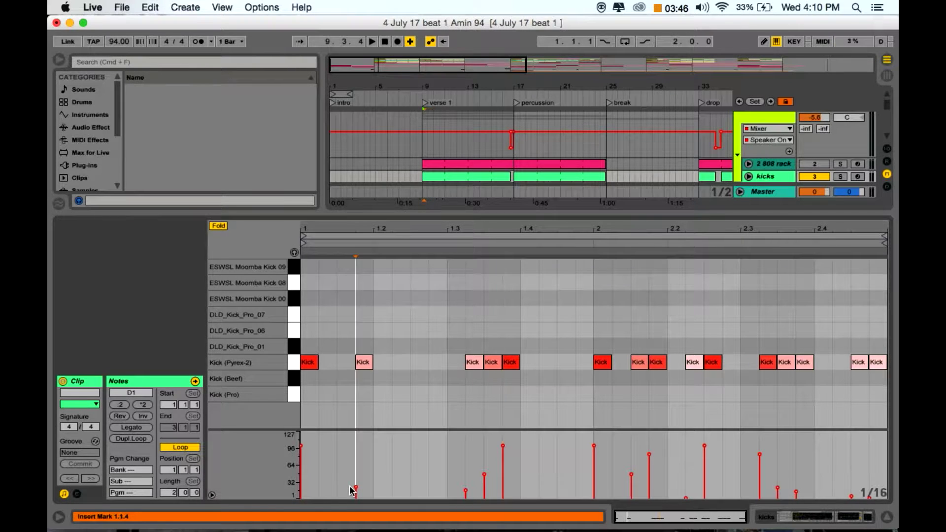
pyautogui.moveTo(347, 482); pyautogui.dragTo(799, 531)
pyautogui.moveTo(788, 499); pyautogui.dragTo(867, 499)
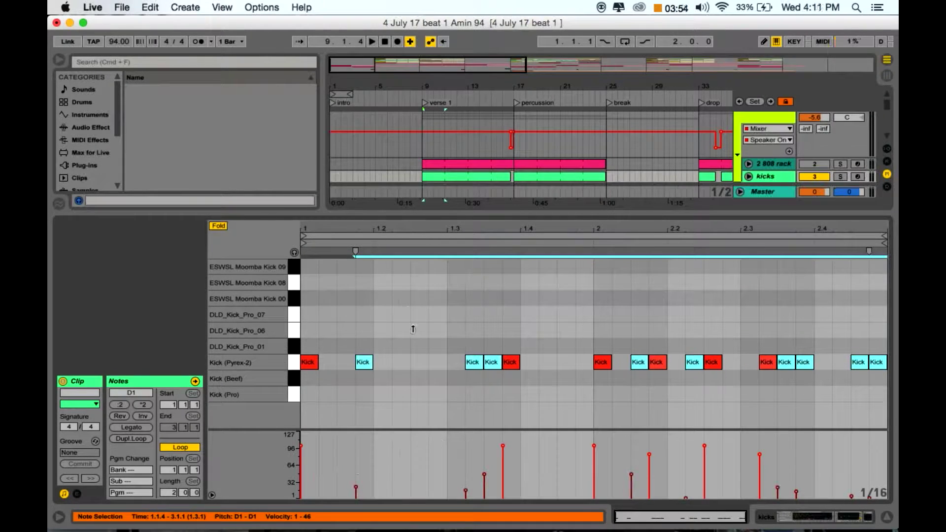
pyautogui.click(392, 363)
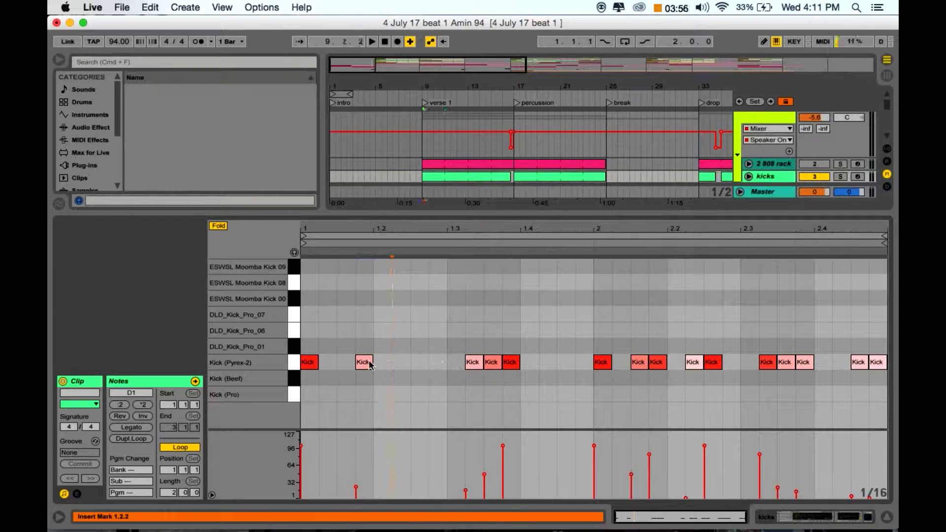
pyautogui.click(513, 363)
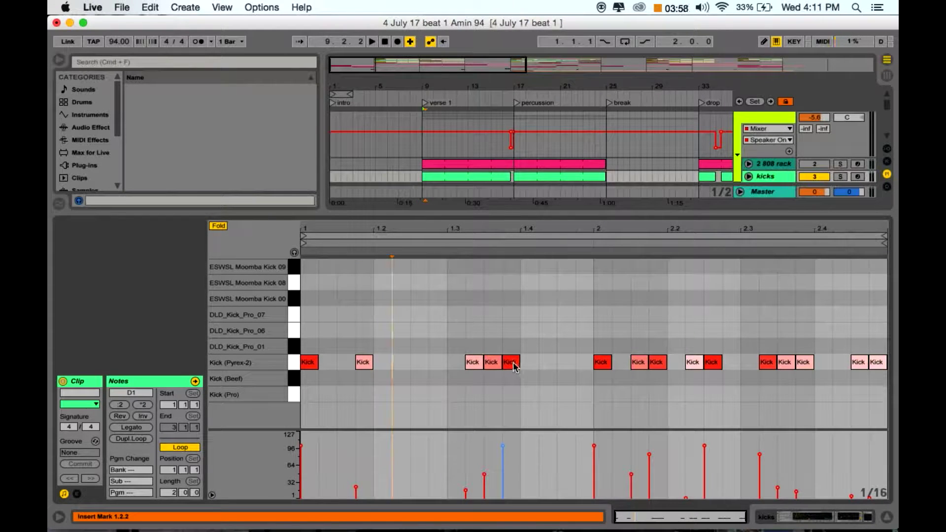
pyautogui.moveTo(496, 234); pyautogui.dragTo(494, 228)
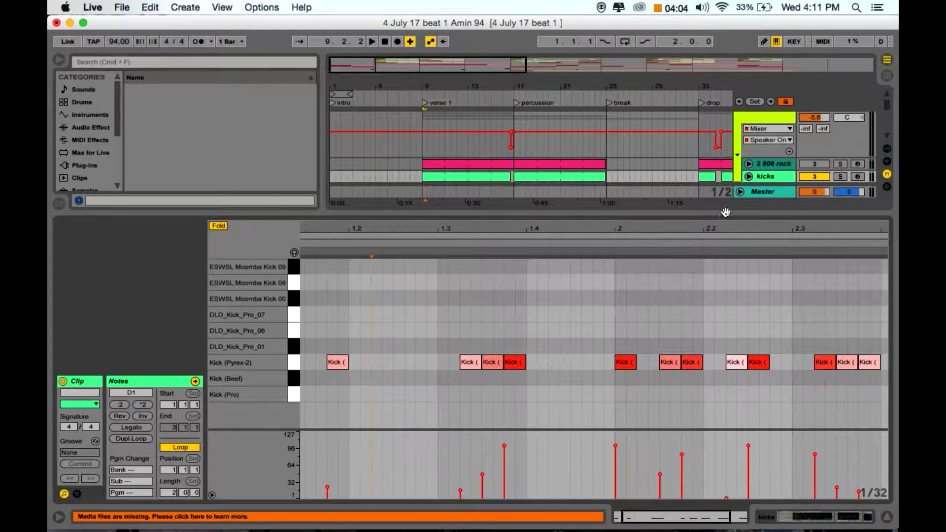
pyautogui.moveTo(712, 228); pyautogui.dragTo(715, 231)
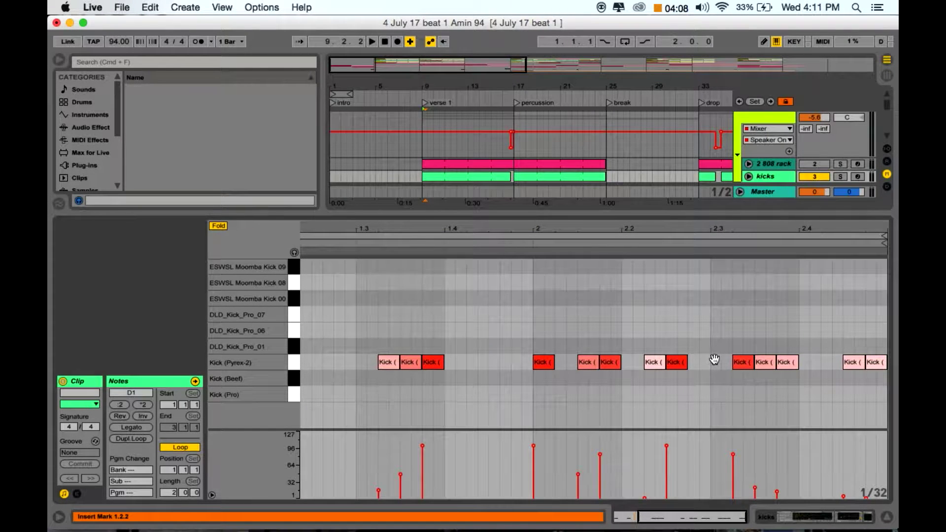
pyautogui.moveTo(631, 232); pyautogui.dragTo(678, 232)
# - Open the hats clip in the verse 1 section and play it back to examine its hi-hat pattern
pyautogui.press('super+alt+l')
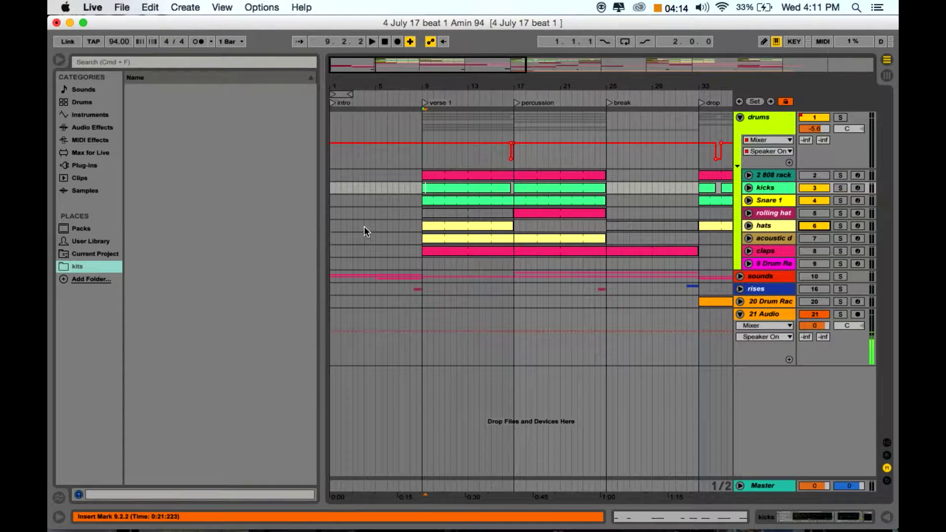
pyautogui.doubleClick(451, 227)
pyautogui.press('space')
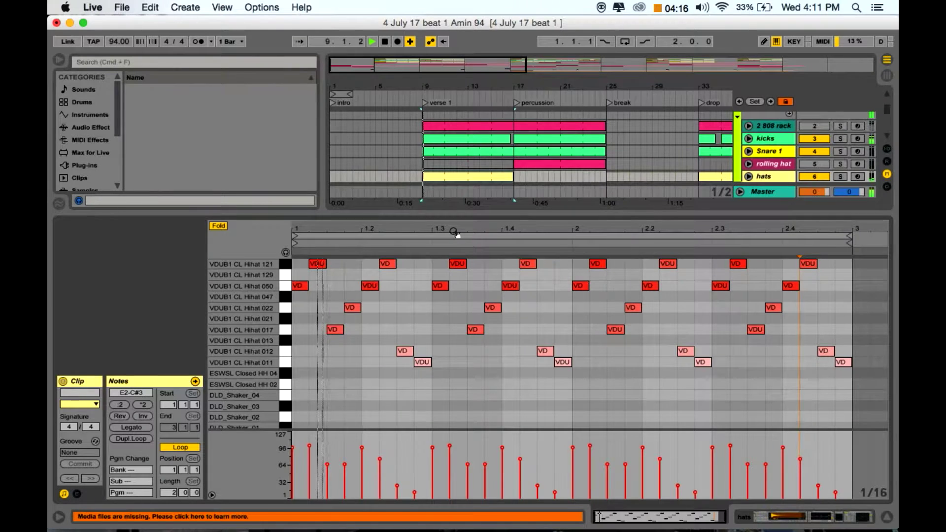
pyautogui.moveTo(453, 231); pyautogui.dragTo(454, 232)
pyautogui.press('space')
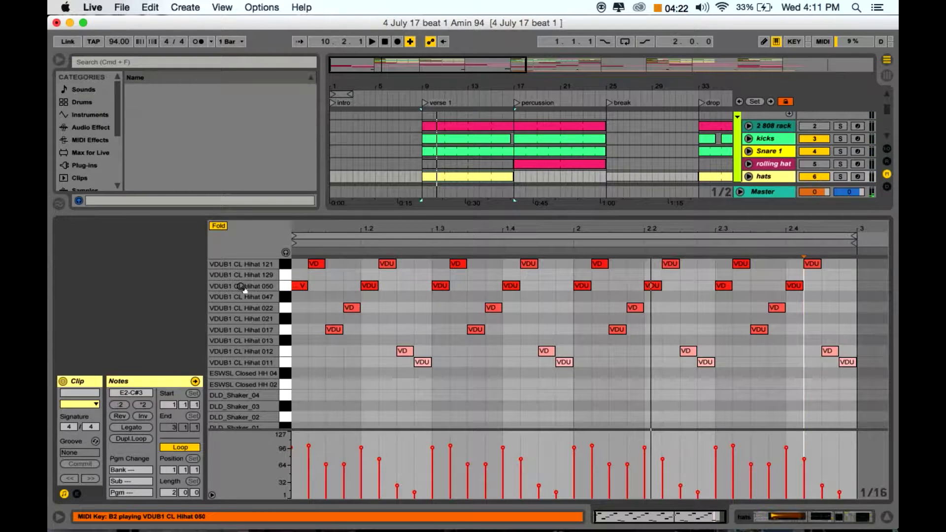
pyautogui.moveTo(349, 229); pyautogui.dragTo(349, 229)
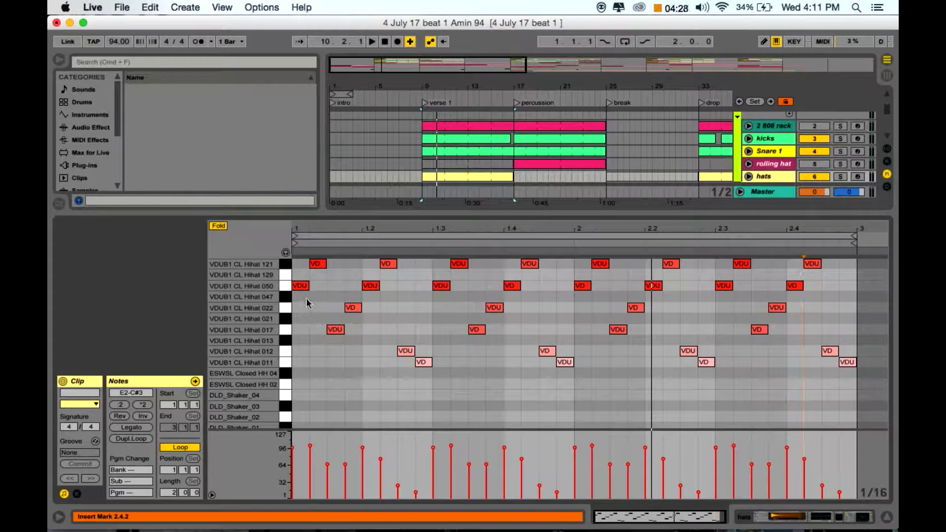
# - Move all the VDUB1 CL Hihat 050 notes down to the ESWSL Closed HH 04 row and play the clip
pyautogui.click(309, 291)
pyautogui.moveTo(611, 238); pyautogui.dragTo(804, 276)
pyautogui.press('Down')
pyautogui.press('Down')
pyautogui.press('Down')
pyautogui.press('Down')
pyautogui.press('Down')
pyautogui.press('space')
pyautogui.press('Down')
pyautogui.press('Down')
pyautogui.press('Down')
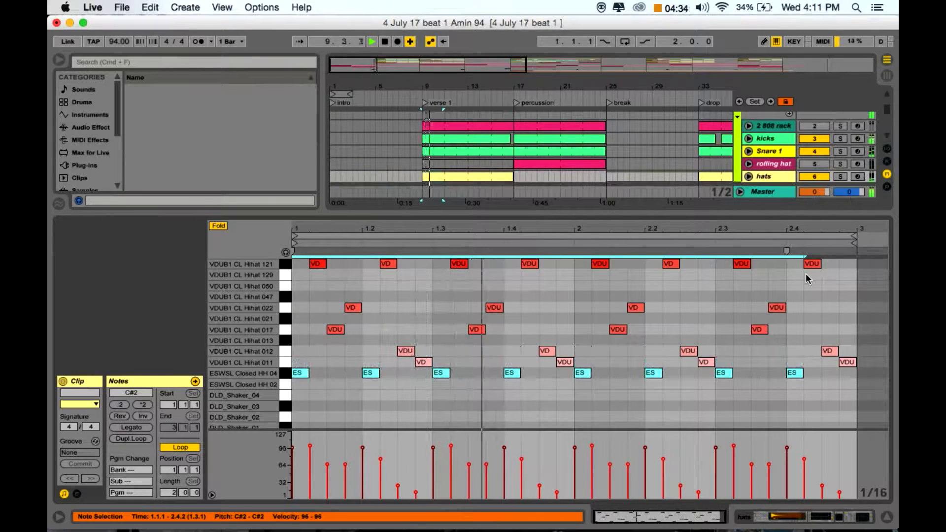
# - Move the selected hi-hat notes up to the VDUB1 CL Hihat 021 row during playback
pyautogui.press('Up')
pyautogui.press('Up')
pyautogui.press('Up')
pyautogui.press('Up')
pyautogui.press('Up')
pyautogui.press('Up')
pyautogui.press('Up')
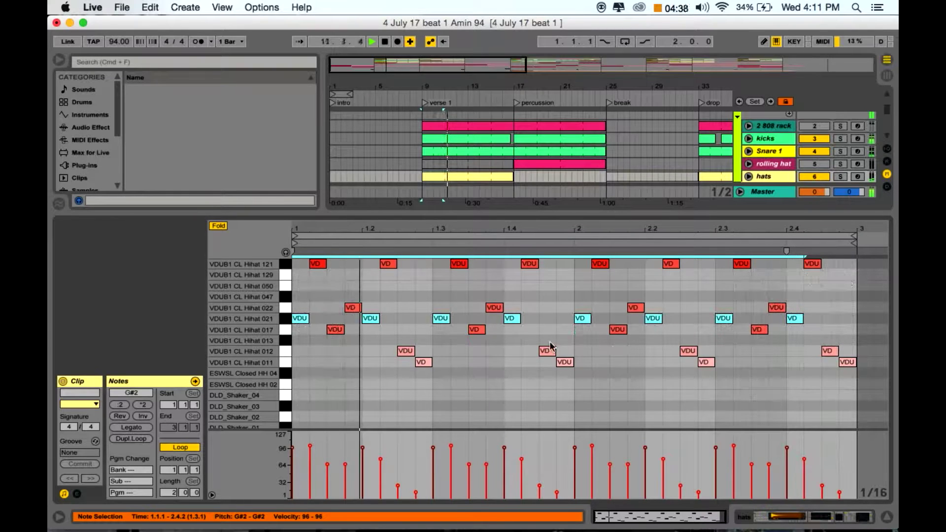
# - Move only the hi-hat notes at 1.2, 2 and 2.4 up to the VDUB1 CL Hihat 050 row
pyautogui.click(467, 339)
pyautogui.moveTo(373, 323); pyautogui.dragTo(373, 290)
pyautogui.moveTo(589, 319); pyautogui.dragTo(587, 286)
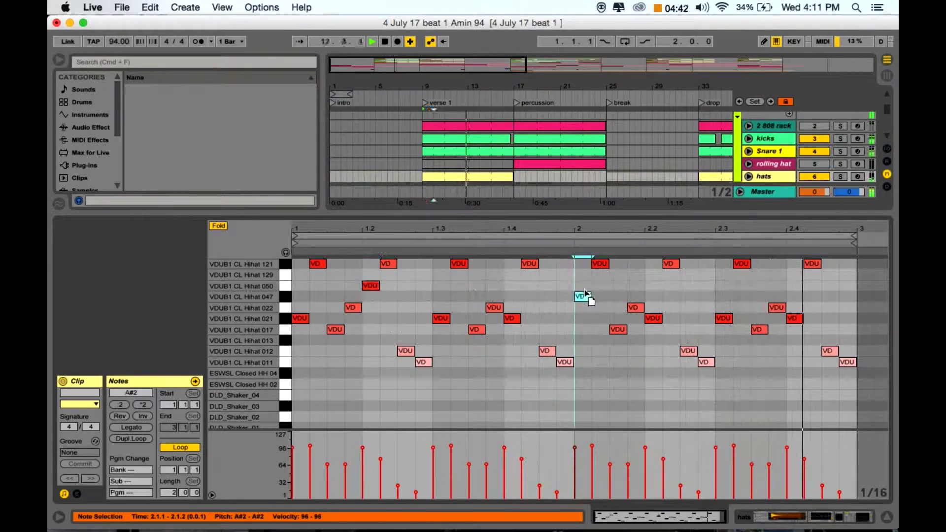
pyautogui.moveTo(801, 324); pyautogui.dragTo(795, 282)
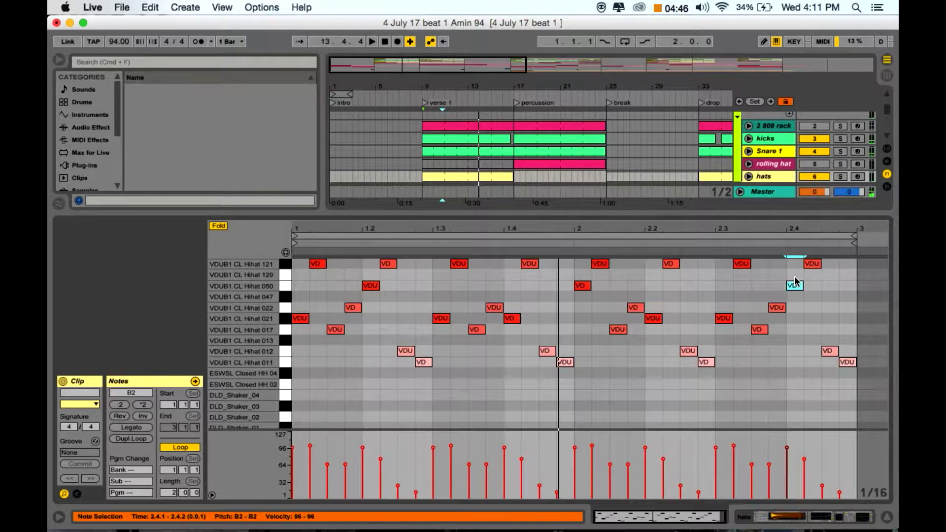
# - Open the rolling hats clip in the percussion section and play it from bar 17
pyautogui.press('super+alt+l')
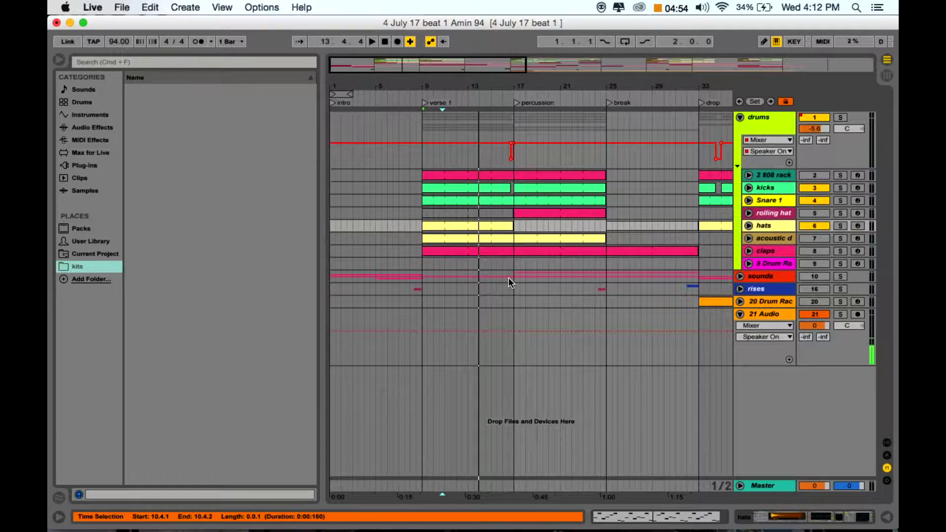
pyautogui.click(525, 215)
pyautogui.click(814, 216)
pyautogui.click(814, 215)
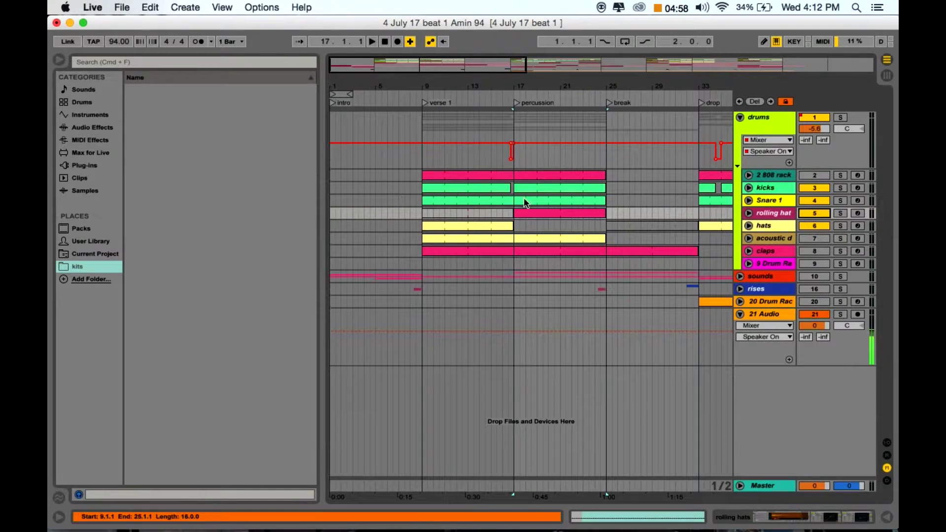
pyautogui.press('space')
pyautogui.doubleClick(528, 214)
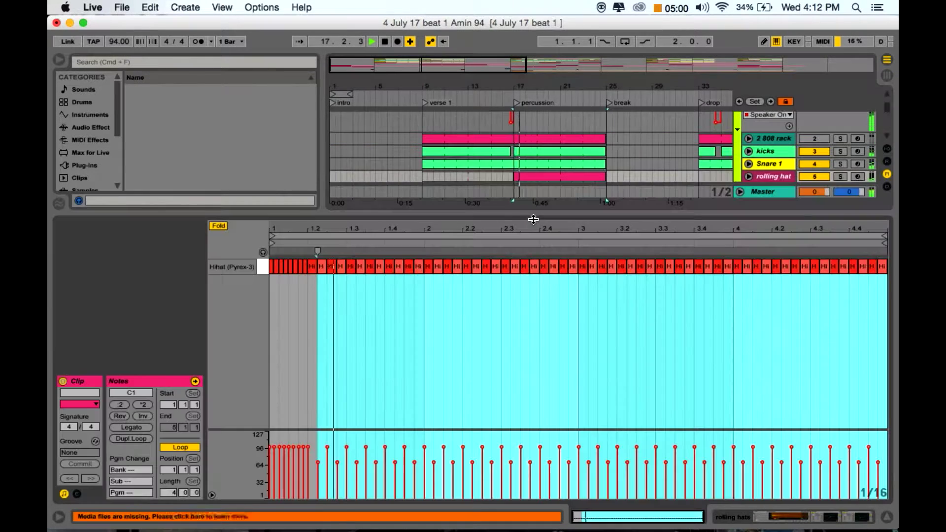
# - Set the velocity of the quieter alternating rolling hi-hat notes from 1.2.2 to the clip's end to 74, auditioning the adjustment
pyautogui.moveTo(318, 455); pyautogui.dragTo(882, 489)
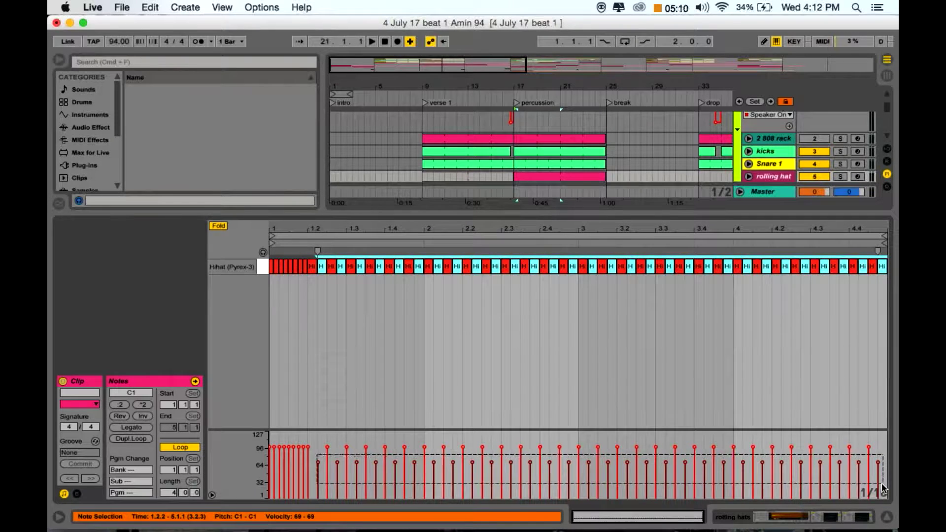
pyautogui.moveTo(882, 488); pyautogui.dragTo(882, 489)
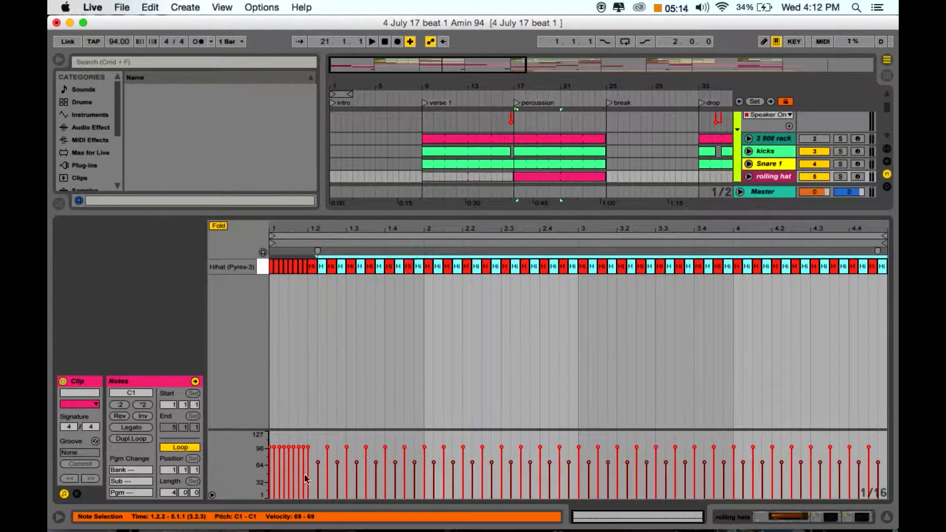
pyautogui.moveTo(320, 466); pyautogui.dragTo(318, 461)
pyautogui.press('space')
pyautogui.press('space')
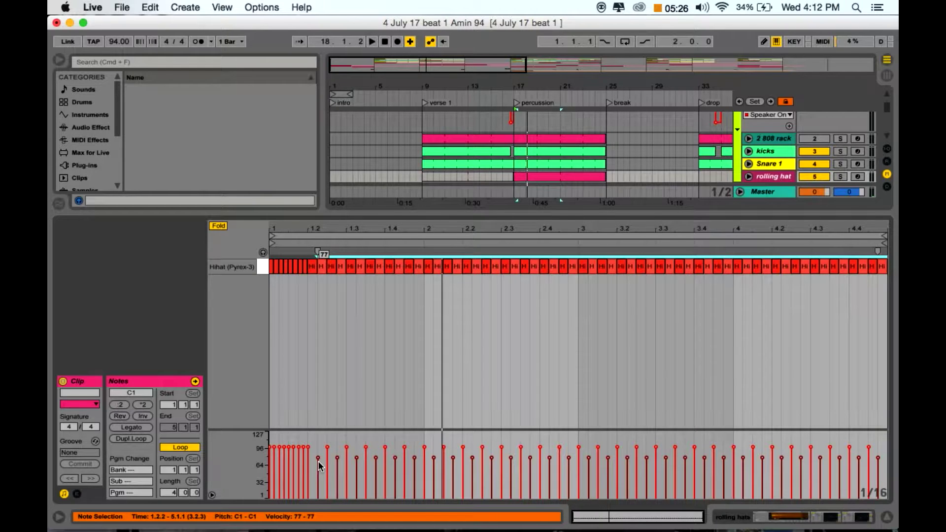
pyautogui.moveTo(318, 461); pyautogui.dragTo(318, 461)
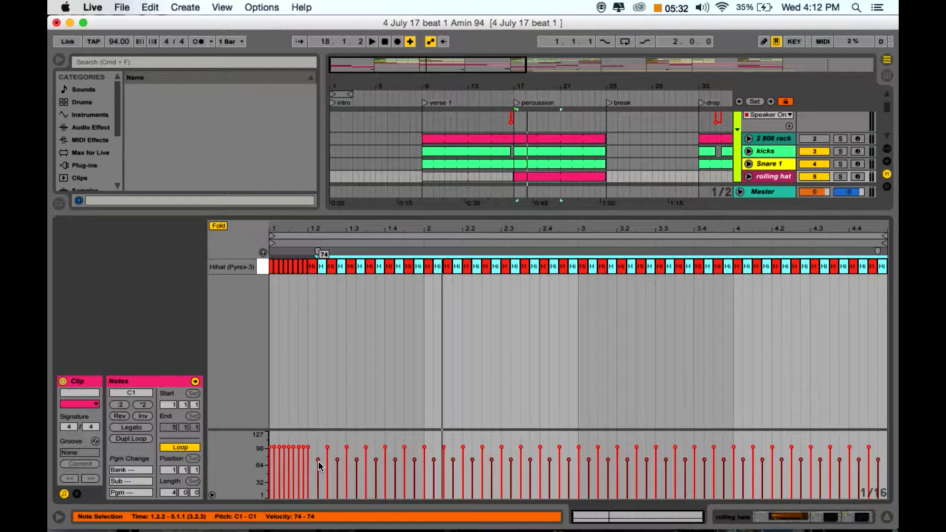
pyautogui.press('super+space')
pyautogui.press('Escape')
pyautogui.click(474, 321)
# - Trim the start of the acoustic drums clip in the arrangement to bar 17
pyautogui.press('super+alt+l')
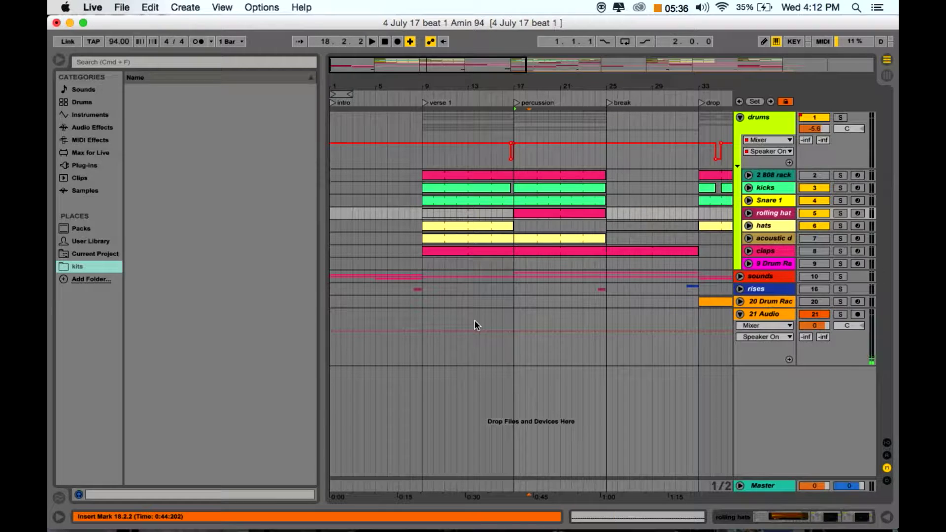
pyautogui.click(790, 240)
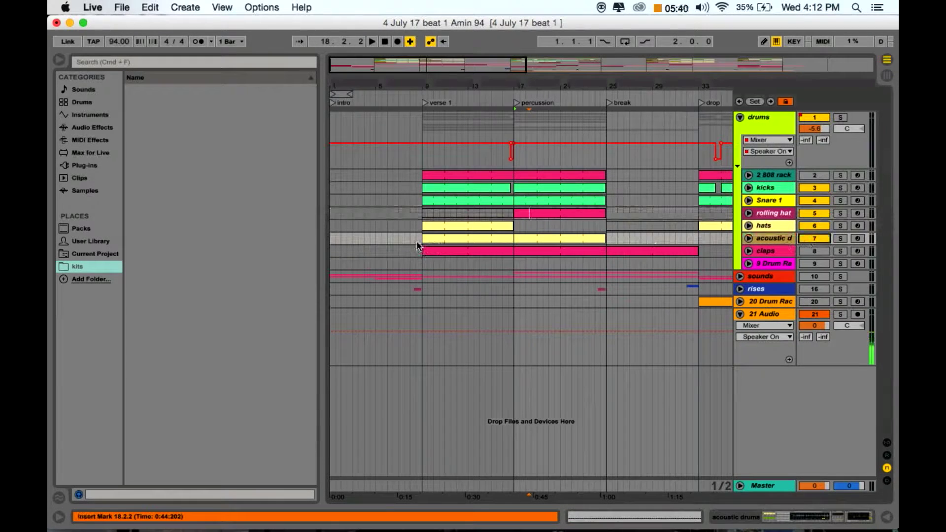
pyautogui.moveTo(423, 239); pyautogui.dragTo(514, 245)
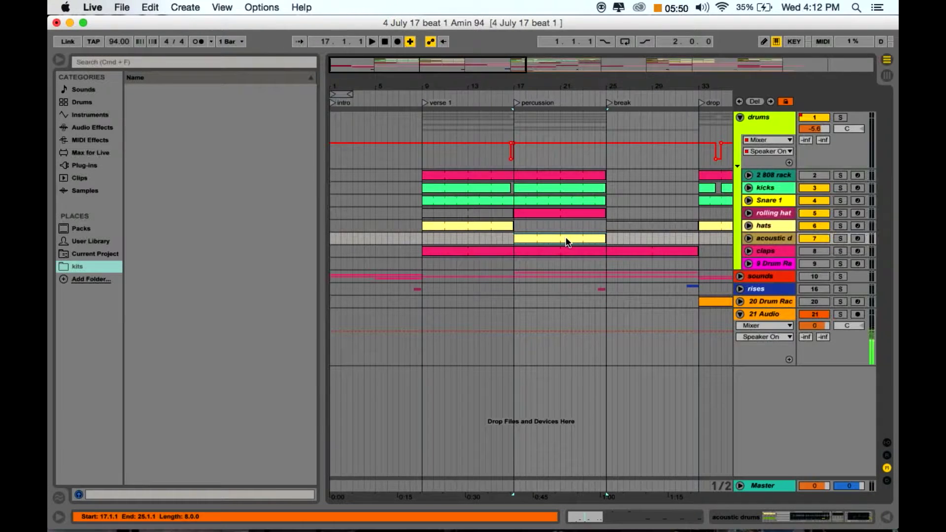
# - Open the acoustic drums clip and adjust its track volume during playback, trying -5.3 dB before lowering it
pyautogui.doubleClick(566, 242)
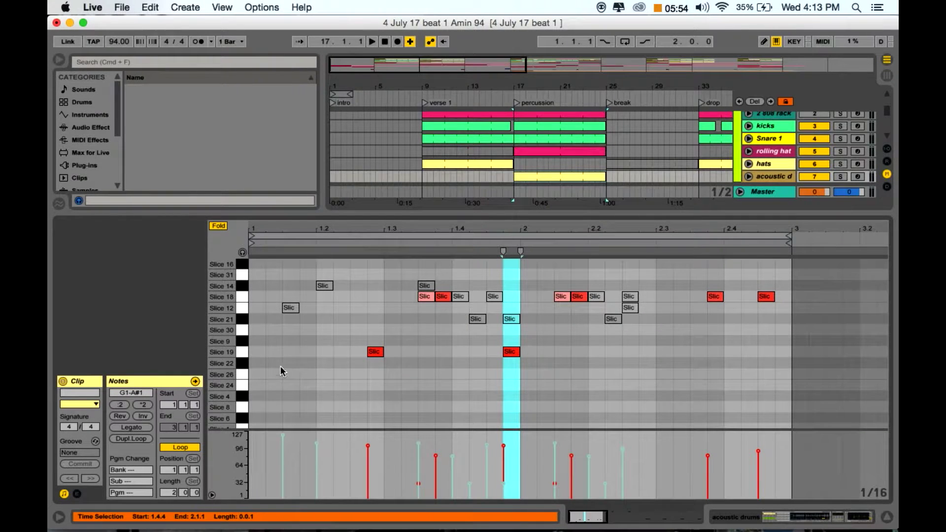
pyautogui.click(748, 176)
pyautogui.moveTo(818, 143)
pyautogui.mouseDown()
pyautogui.moveTo(818, 162)
pyautogui.moveTo(819, 141)
pyautogui.mouseUp()
pyautogui.press('space')
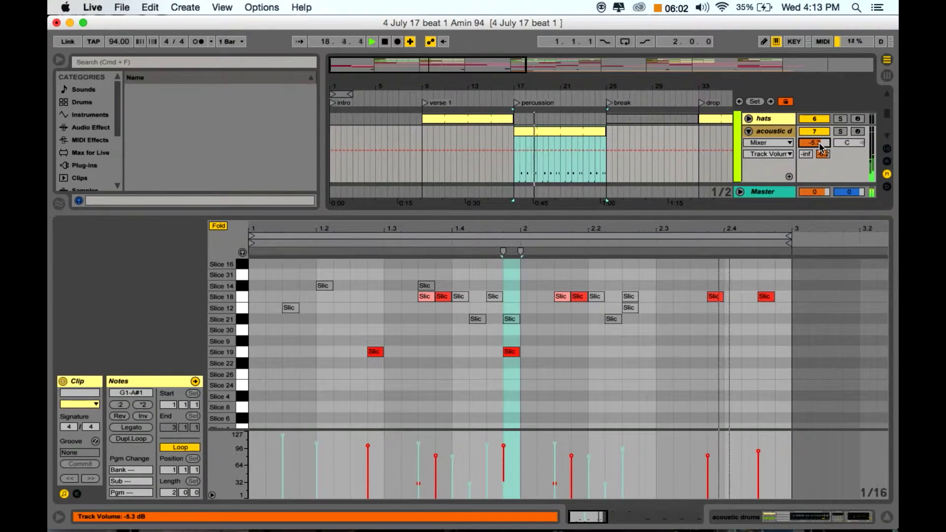
pyautogui.moveTo(818, 143); pyautogui.dragTo(819, 160)
pyautogui.press('space')
pyautogui.click(749, 133)
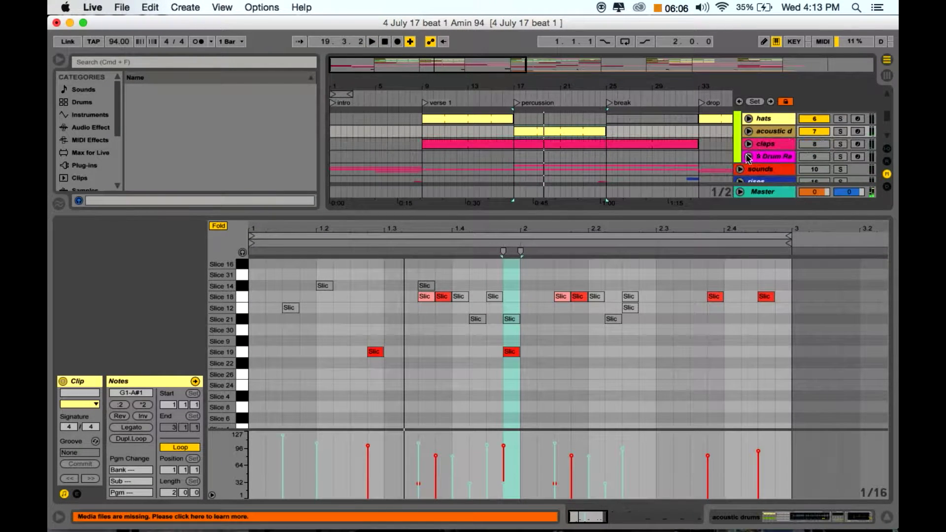
# - Close the acoustic drums clip editor, activate the claps track and play the arrangement from bar 17
pyautogui.press('super+alt+l')
pyautogui.click(809, 251)
pyautogui.press('space')
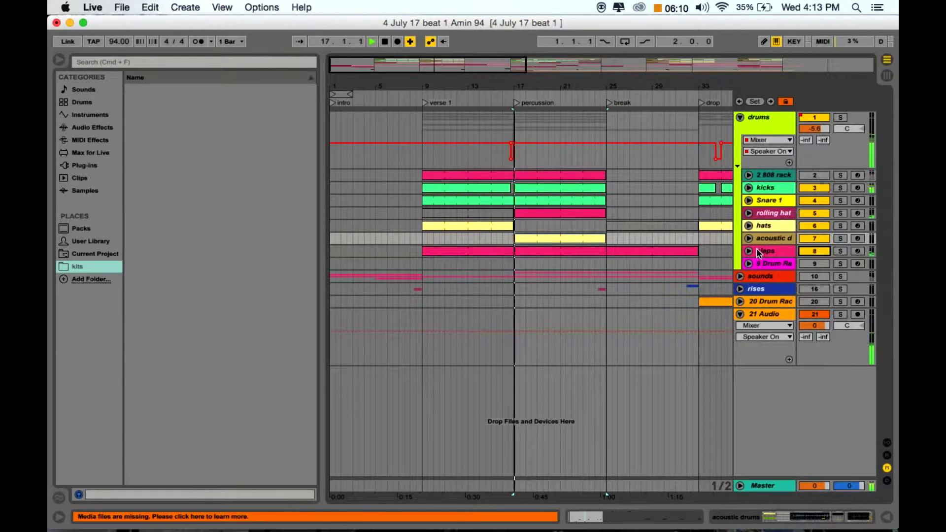
# - Open the claps clip, stop playback and examine its cowbell notes and velocities from the clip's start
pyautogui.doubleClick(559, 253)
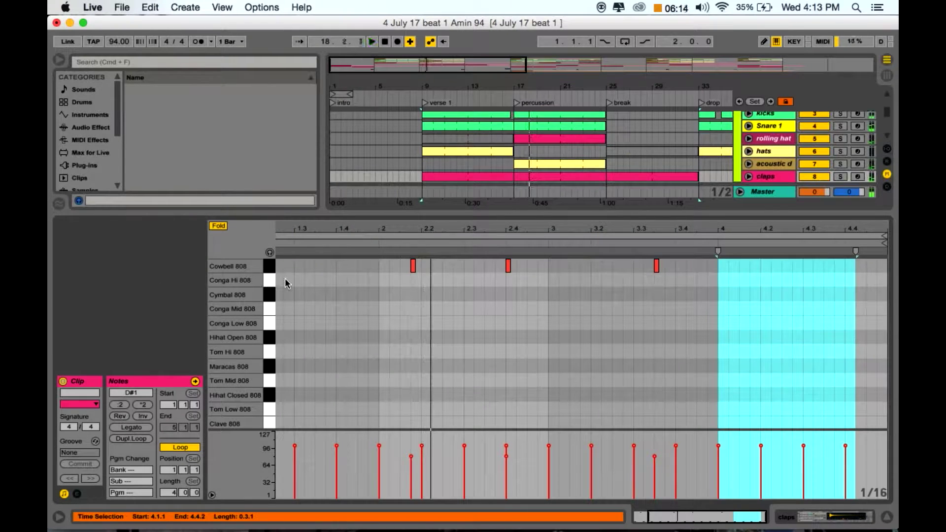
pyautogui.press('space')
pyautogui.moveTo(325, 234); pyautogui.dragTo(382, 234)
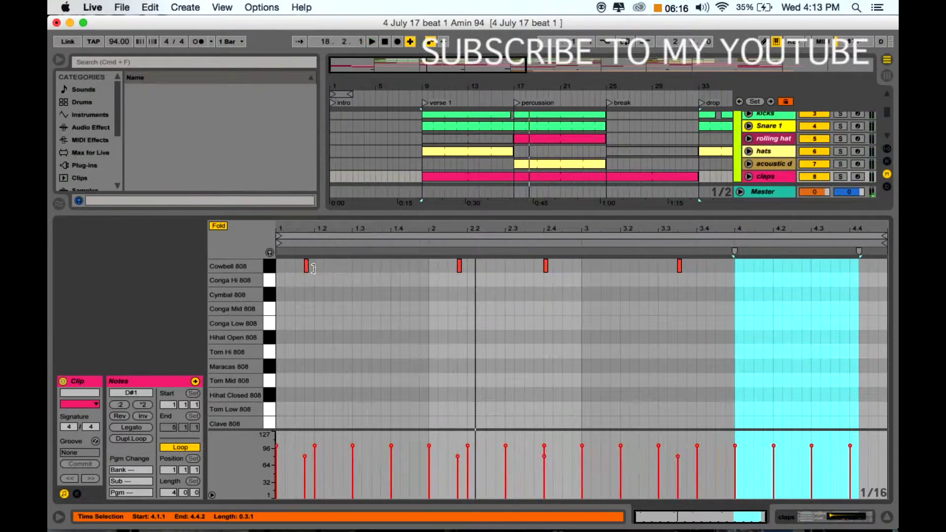
# - Close the claps clip editor and activate the 2 808 rack track in the drums group
pyautogui.press('super+alt+l')
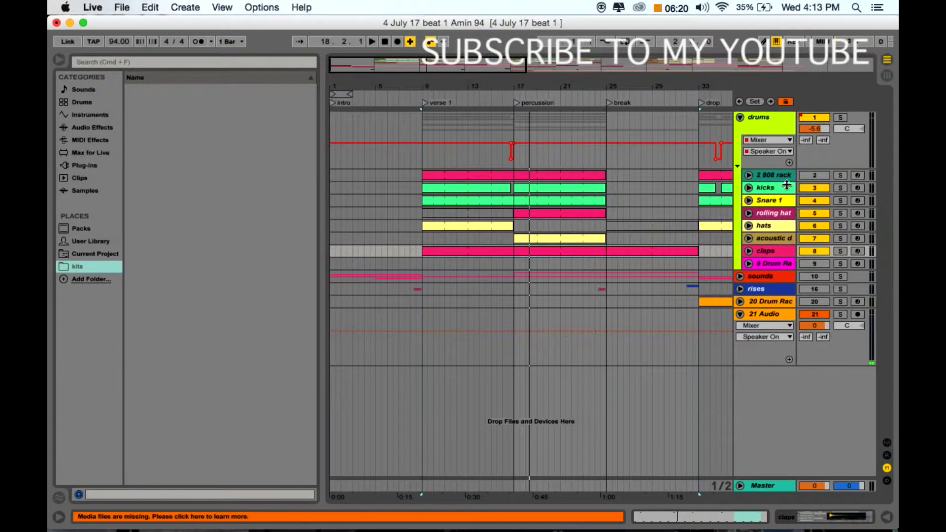
pyautogui.click(776, 176)
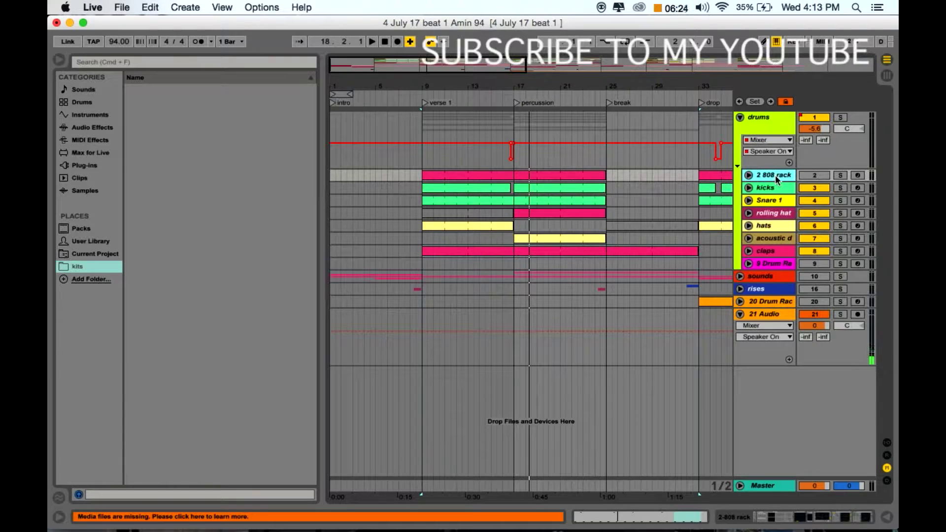
pyautogui.click(806, 176)
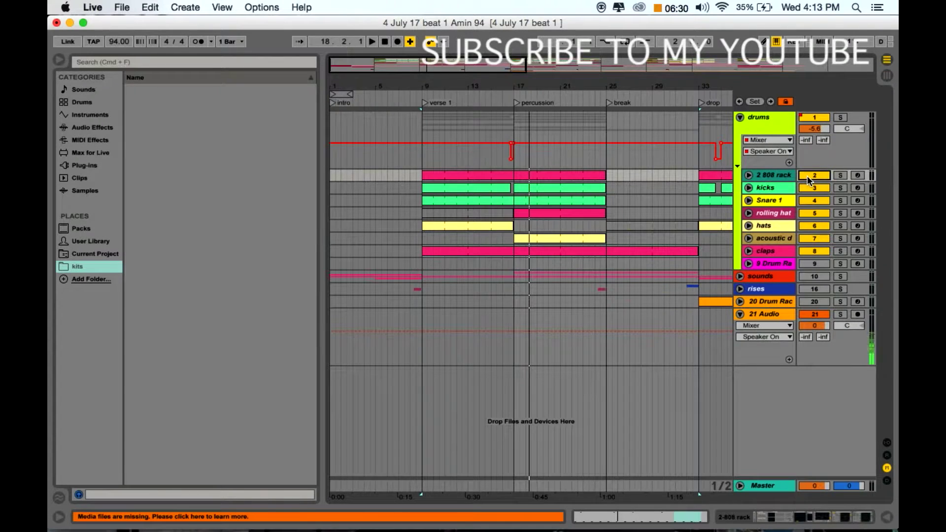
# - Play the 808 rack clip from bar 9 and open it to examine its bass notes and velocities
pyautogui.click(530, 177)
pyautogui.click(529, 178)
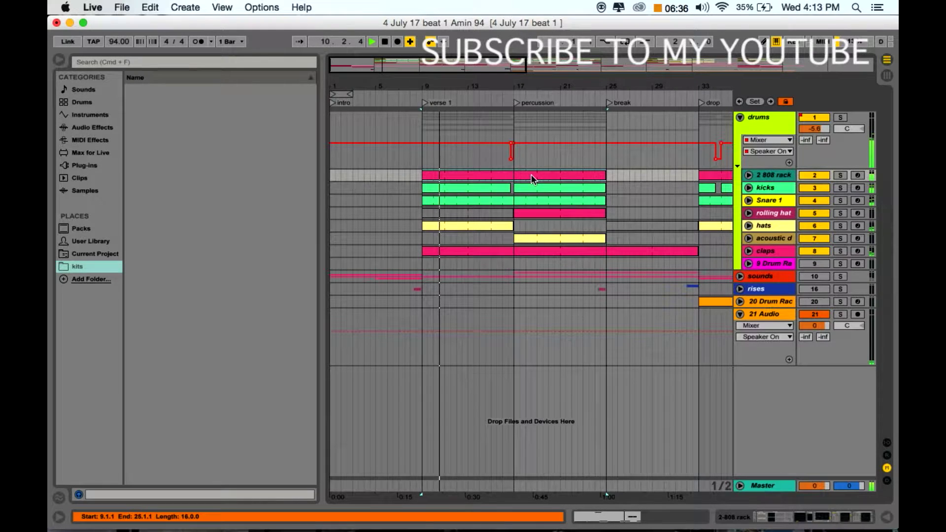
pyautogui.doubleClick(488, 174)
pyautogui.scroll(3, 391, 315)
pyautogui.scroll(2, 391, 321)
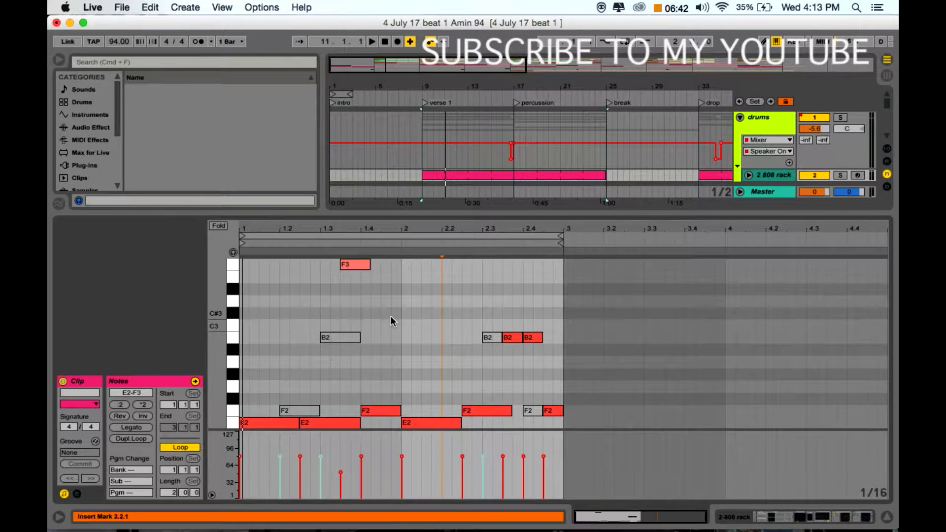